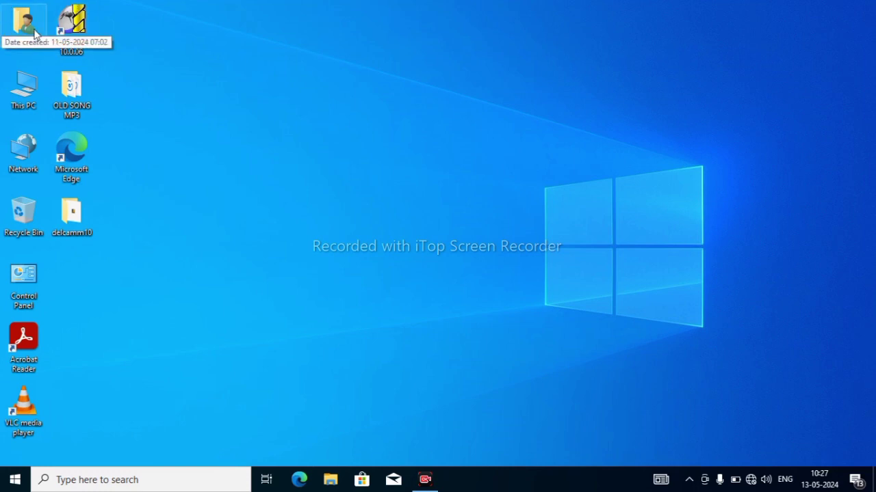
# - Open the properties of This PC and review the device and Windows specifications
pyautogui.rightClick(33, 102)
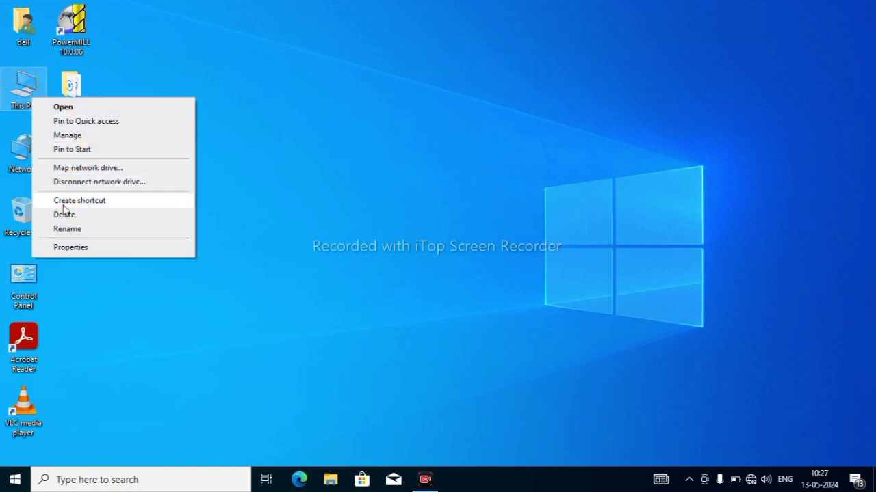
pyautogui.click(80, 249)
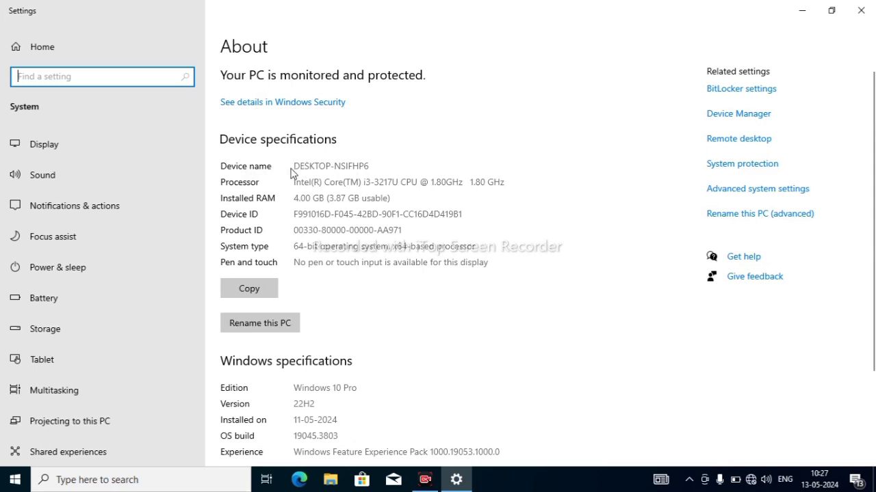
pyautogui.click(374, 166)
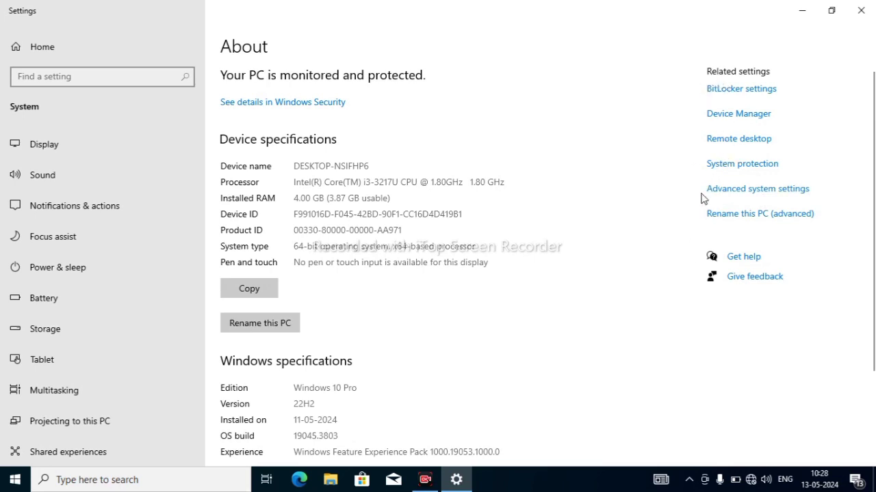
pyautogui.scroll(-3, 547, 219)
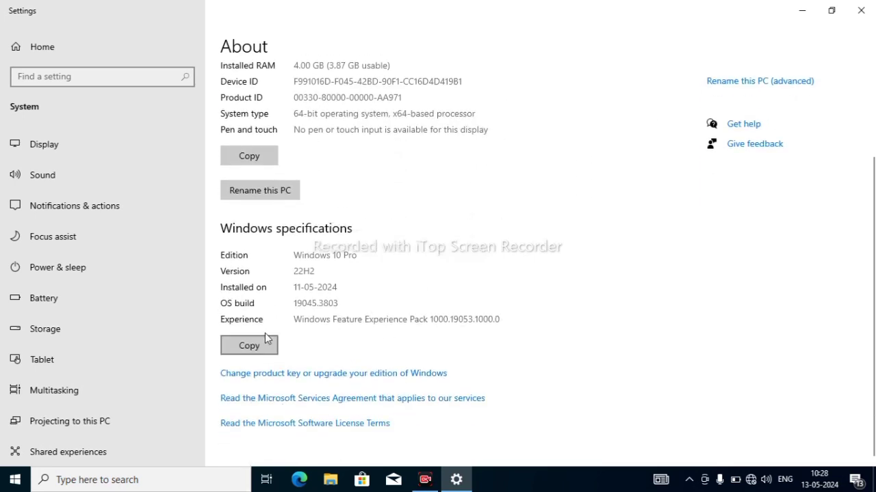
pyautogui.scroll(3, 545, 269)
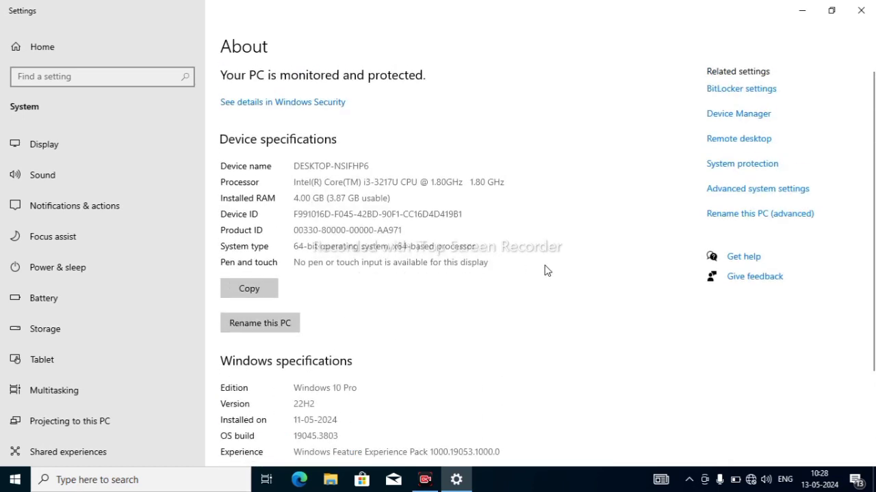
# - Open the computer name and domain change settings from the advanced system settings
pyautogui.click(790, 193)
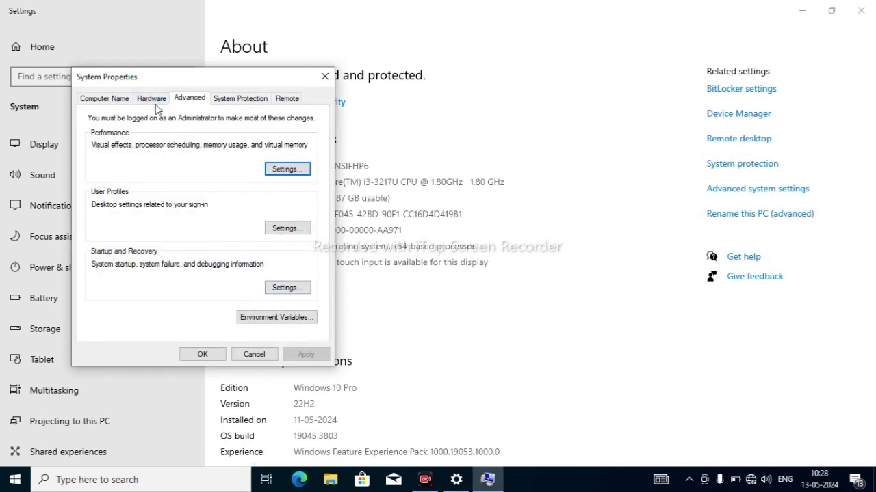
pyautogui.click(118, 104)
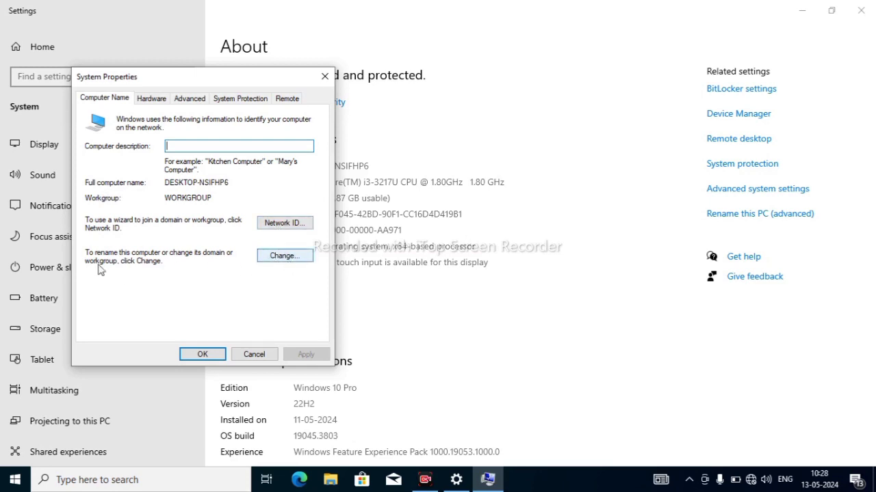
pyautogui.click(289, 256)
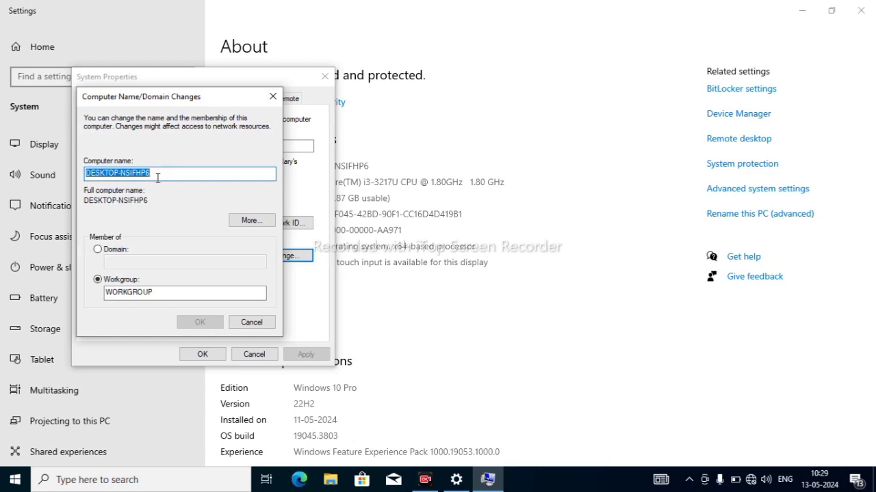
# - Try a person's first name, server, pc and clinet as example computer names, clearing each one
pyautogui.press('BackSpace')
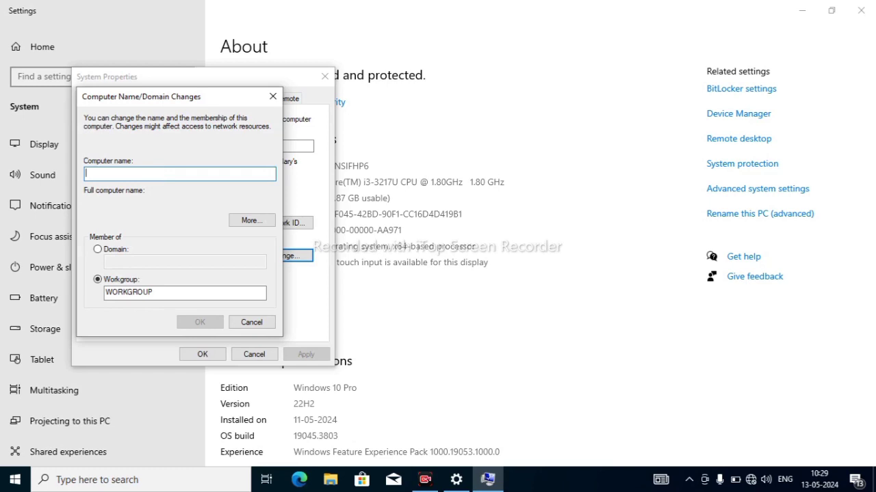
pyautogui.write('Ajay')
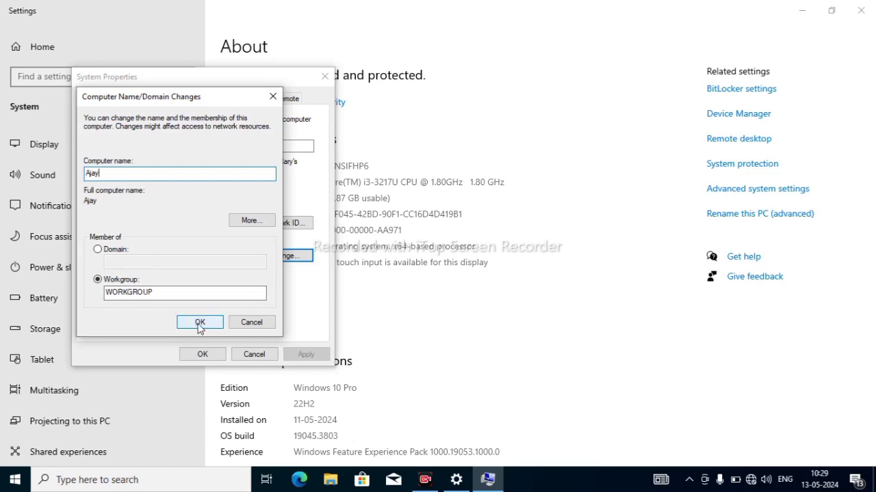
pyautogui.press('BackSpace')
pyautogui.press('BackSpace')
pyautogui.press('BackSpace')
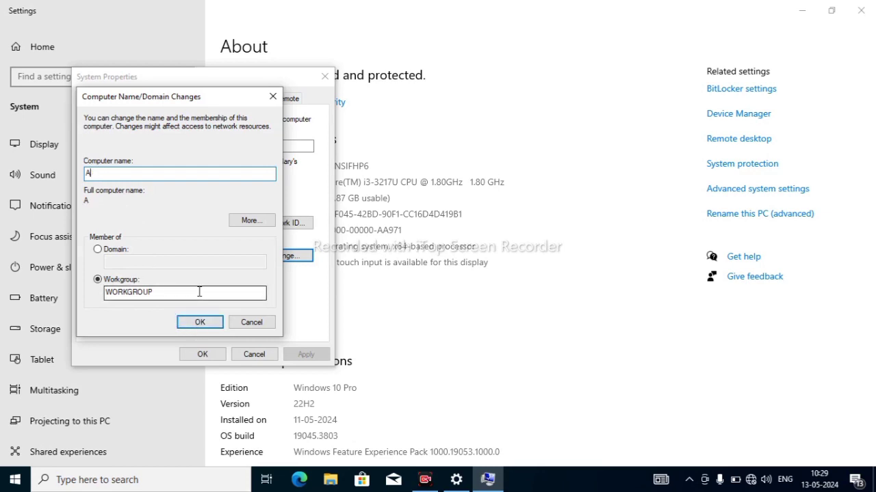
pyautogui.press('BackSpace')
pyautogui.write('server')
pyautogui.press('BackSpace')
pyautogui.press('BackSpace')
pyautogui.press('BackSpace')
pyautogui.press('BackSpace')
pyautogui.press('BackSpace')
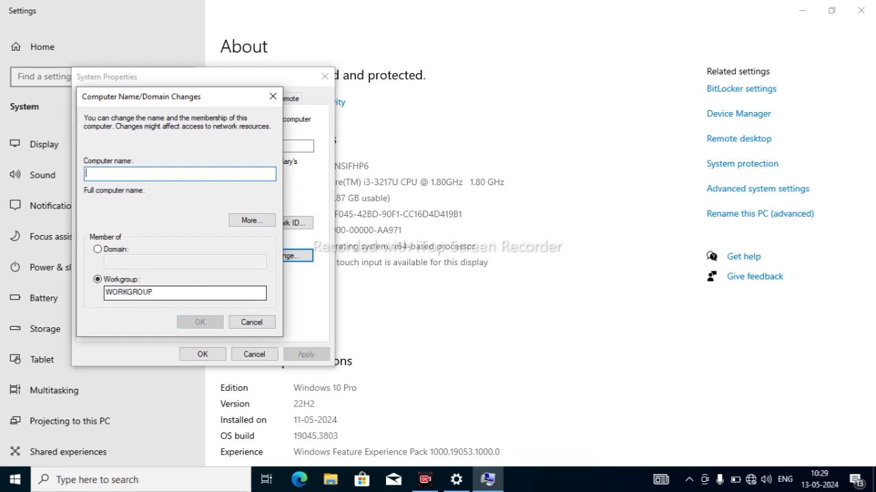
pyautogui.write('pc')
pyautogui.press('BackSpace')
pyautogui.press('BackSpace')
pyautogui.press('BackSpace')
pyautogui.write('clin')
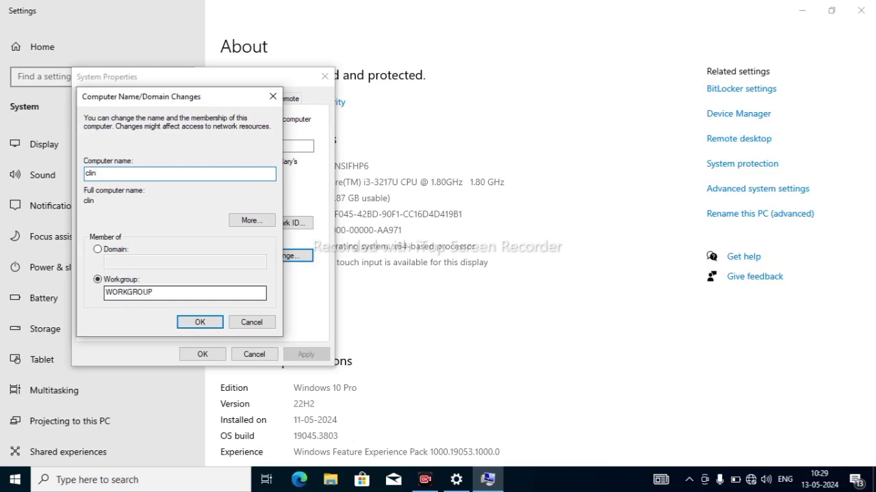
pyautogui.write('ete')
pyautogui.press('BackSpace')
pyautogui.press('BackSpace')
pyautogui.press('BackSpace')
pyautogui.press('BackSpace')
pyautogui.press('BackSpace')
pyautogui.press('BackSpace')
pyautogui.press('BackSpace')
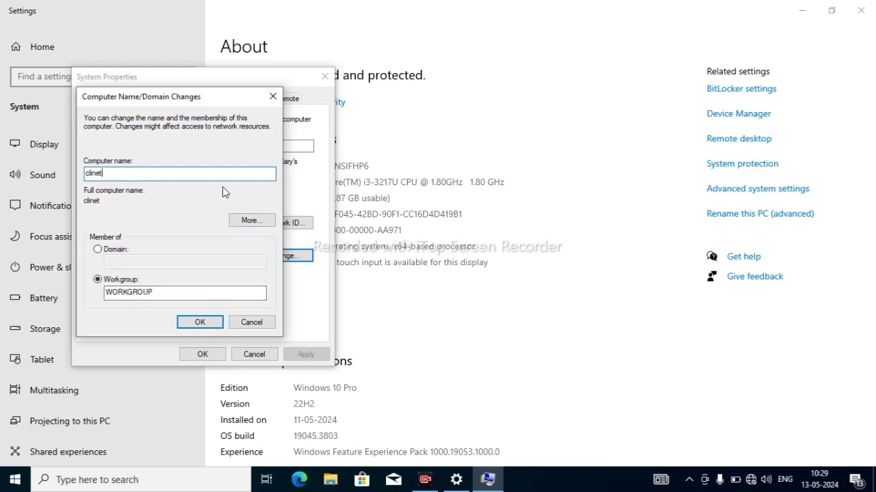
# - Rename the computer to the person's first name, keeping it in WORKGROUP, and restart Windows to apply the change
pyautogui.write('Ajay')
pyautogui.click(200, 323)
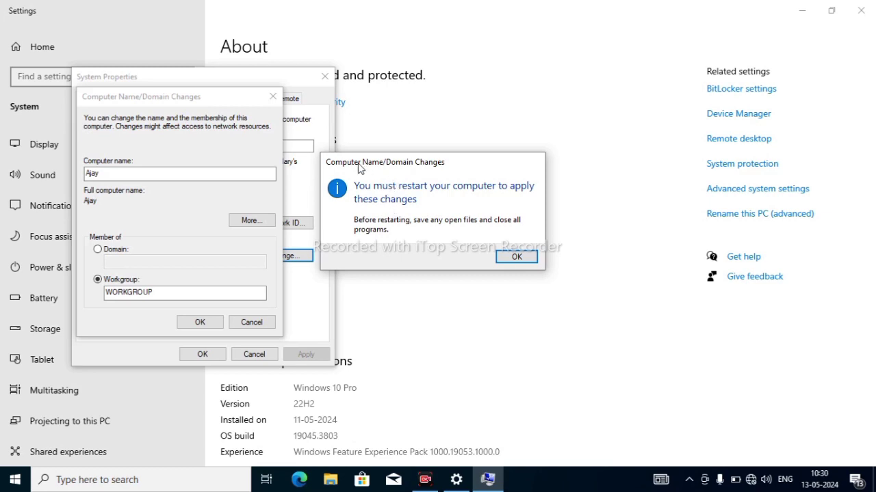
pyautogui.click(517, 257)
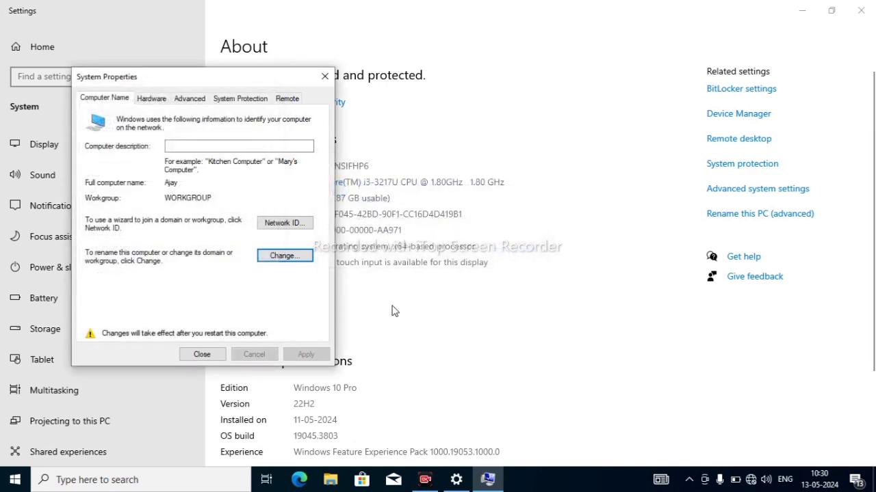
pyautogui.click(202, 354)
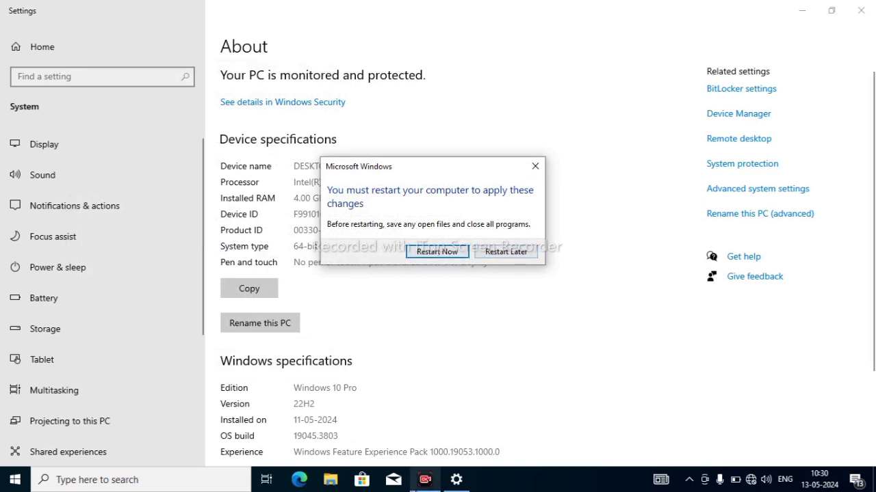
pyautogui.click(452, 403)
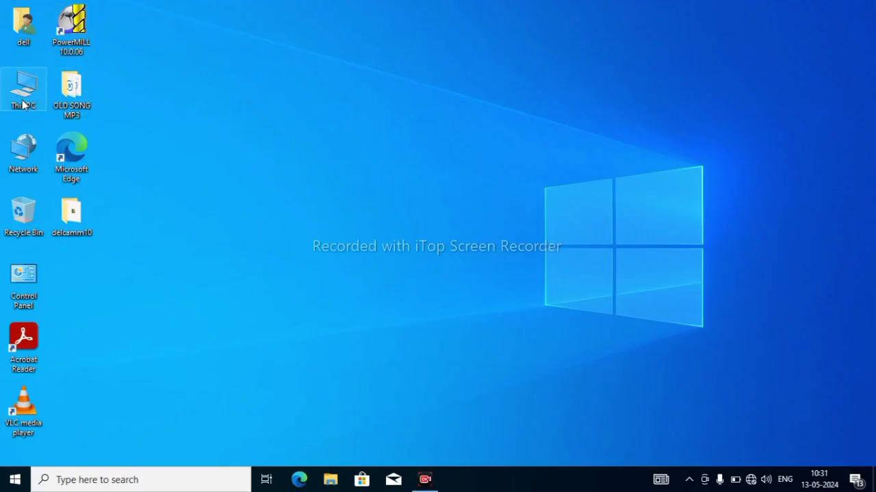
# - Check the device name in the properties of This PC, and close the Settings window
pyautogui.rightClick(22, 104)
pyautogui.click(69, 249)
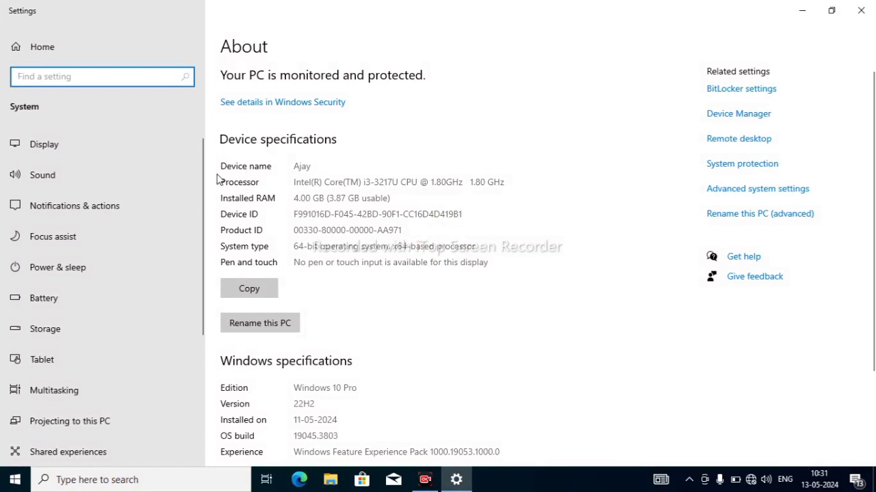
pyautogui.doubleClick(302, 166)
pyautogui.click(352, 166)
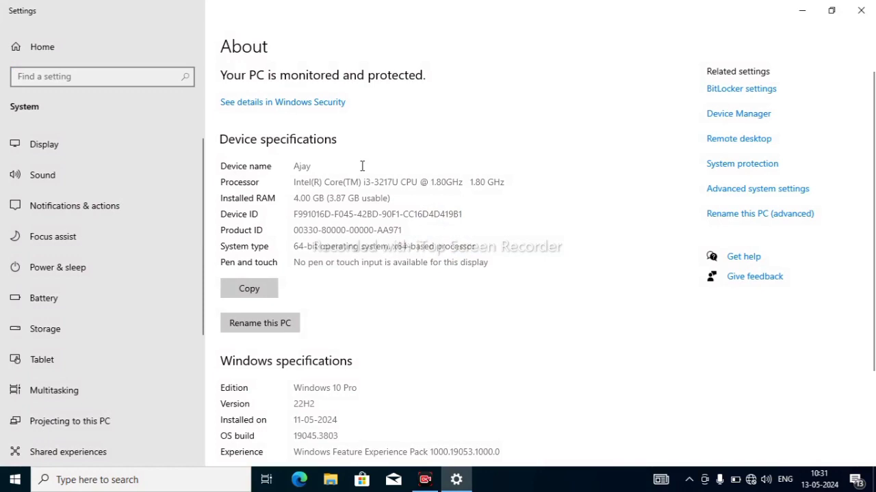
pyautogui.scroll(-3, 359, 171)
pyautogui.scroll(3, 360, 170)
pyautogui.click(860, 10)
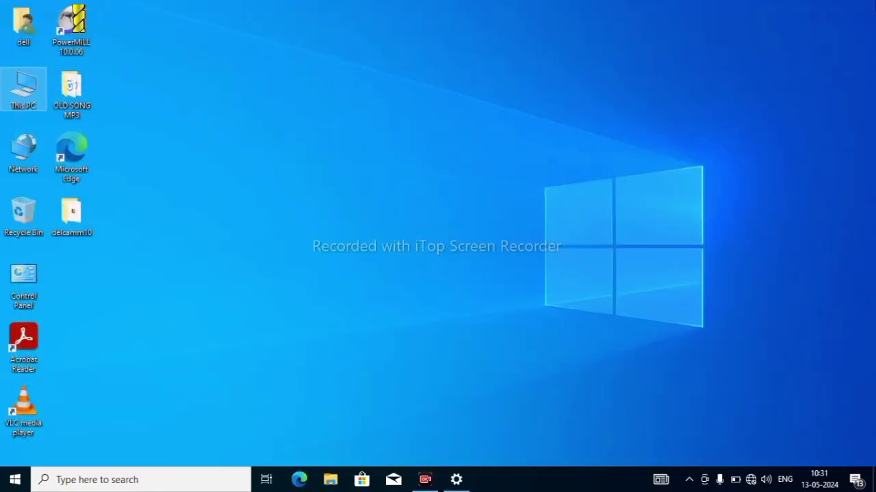
pyautogui.rightClick(349, 89)
pyautogui.click(375, 128)
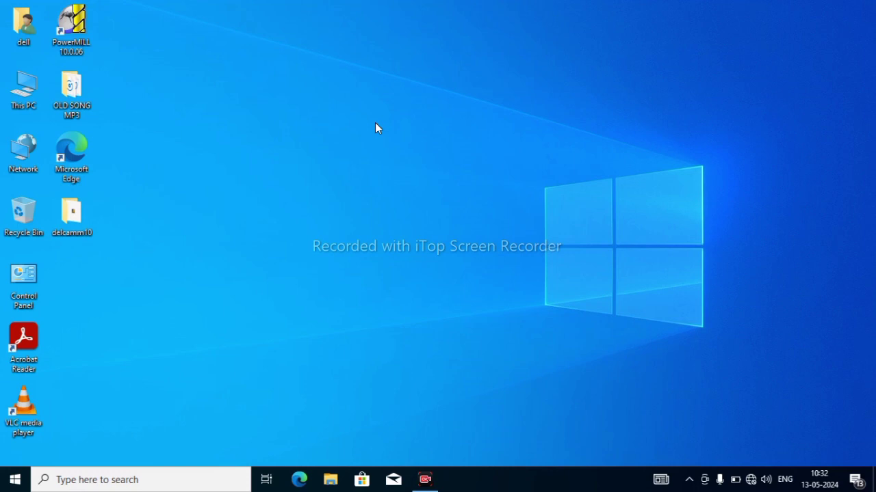
pyautogui.click(425, 479)
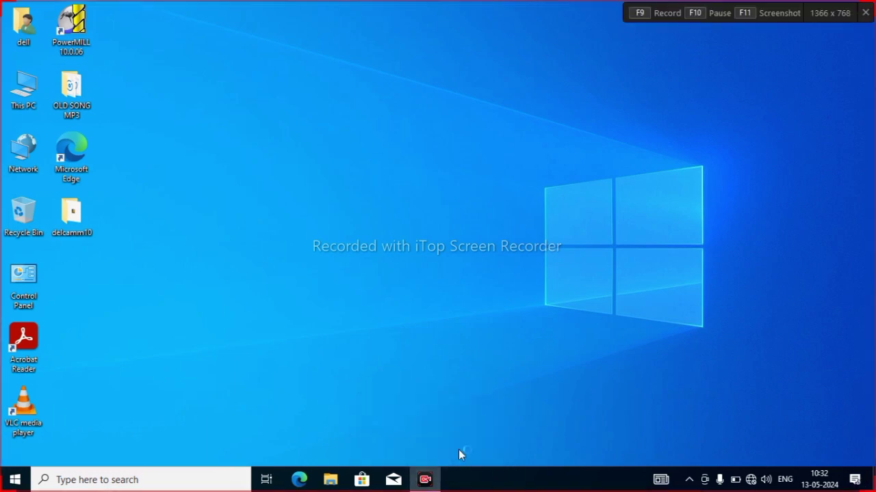